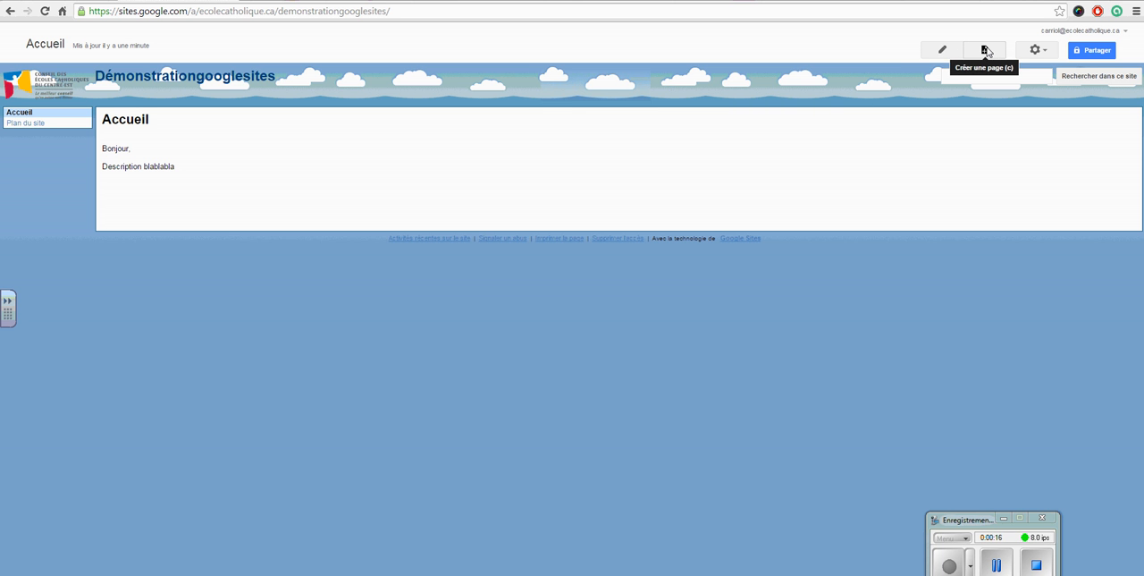
- Create a new classic page named "Mathématiques" at the root of the site
{"action": "left_click", "coordinate": [986, 51]}
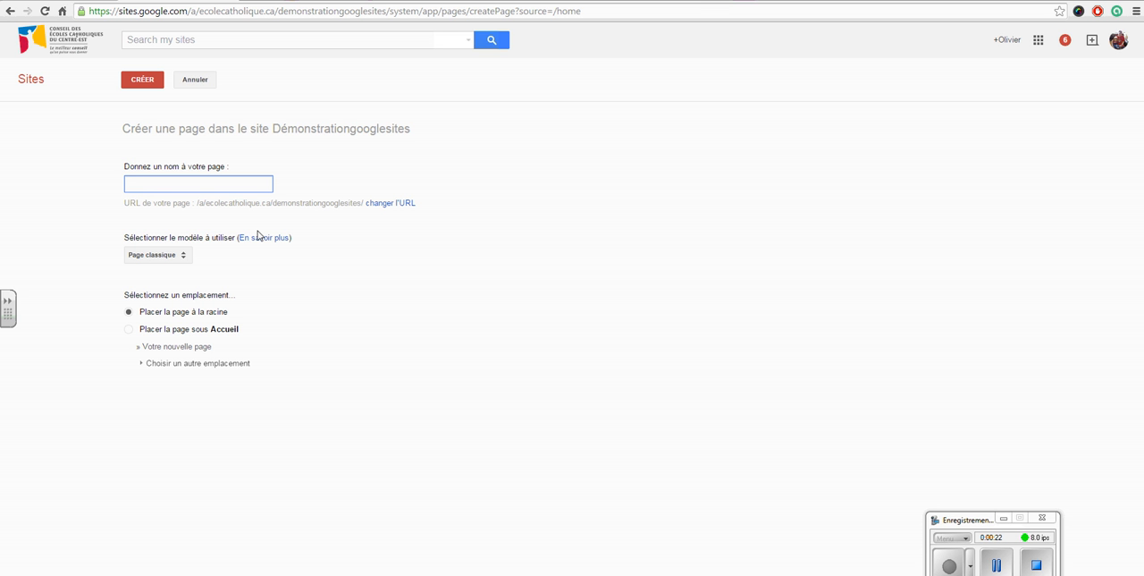
{"action": "type", "text": "Mathématiques"}
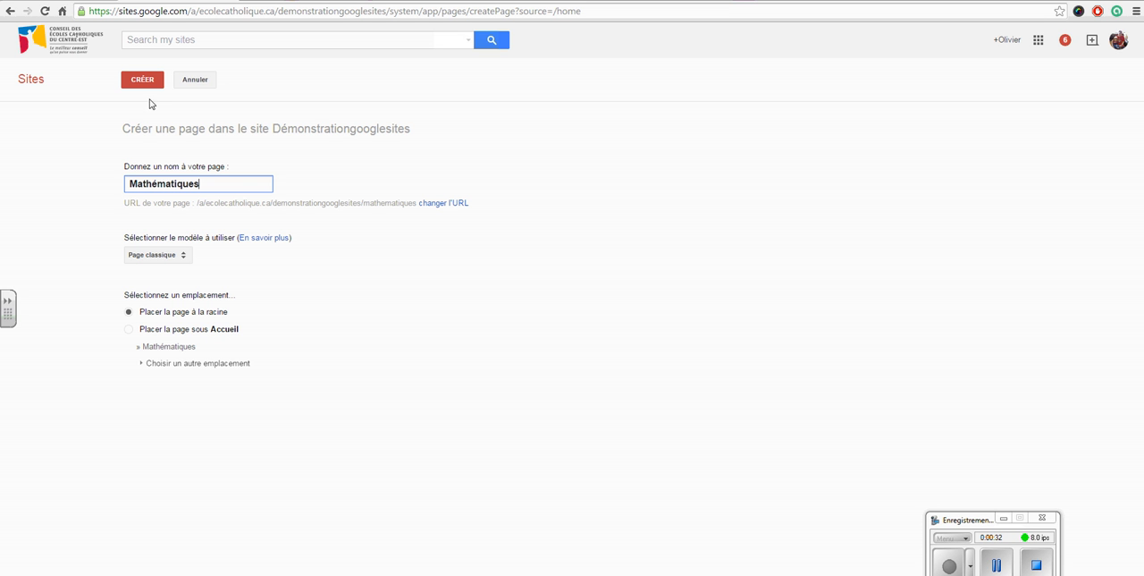
{"action": "left_click", "coordinate": [152, 79]}
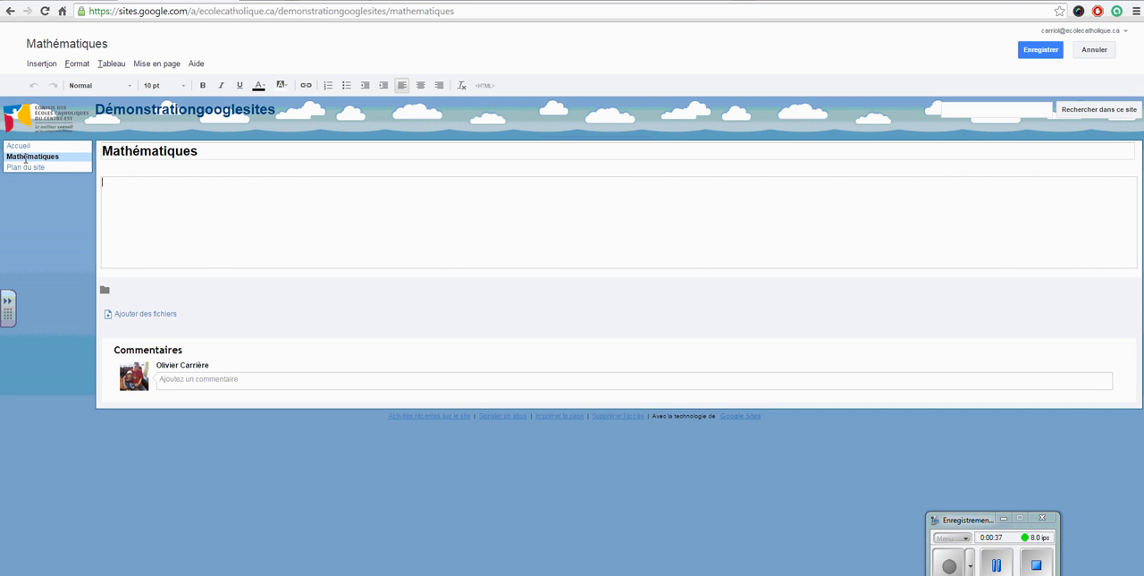
- Write "Bienvenue à la parties de mathématiques pour le cours de 8e année." in the Mathématiques page body and save the page
{"action": "left_click", "coordinate": [130, 184]}
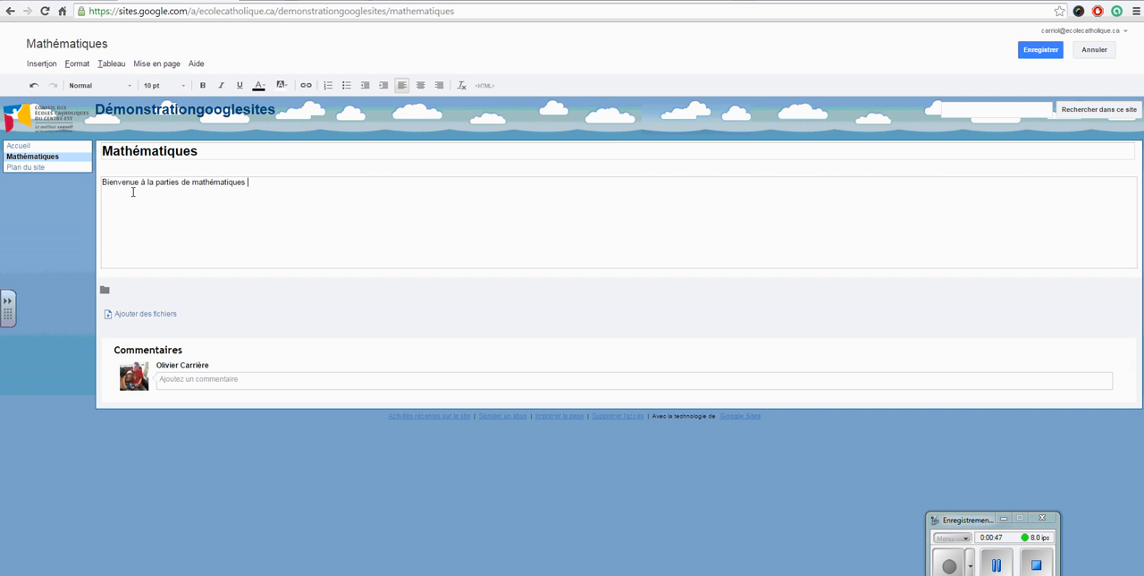
{"action": "type", "text": "cours de 8e année."}
{"action": "left_click", "coordinate": [1036, 50]}
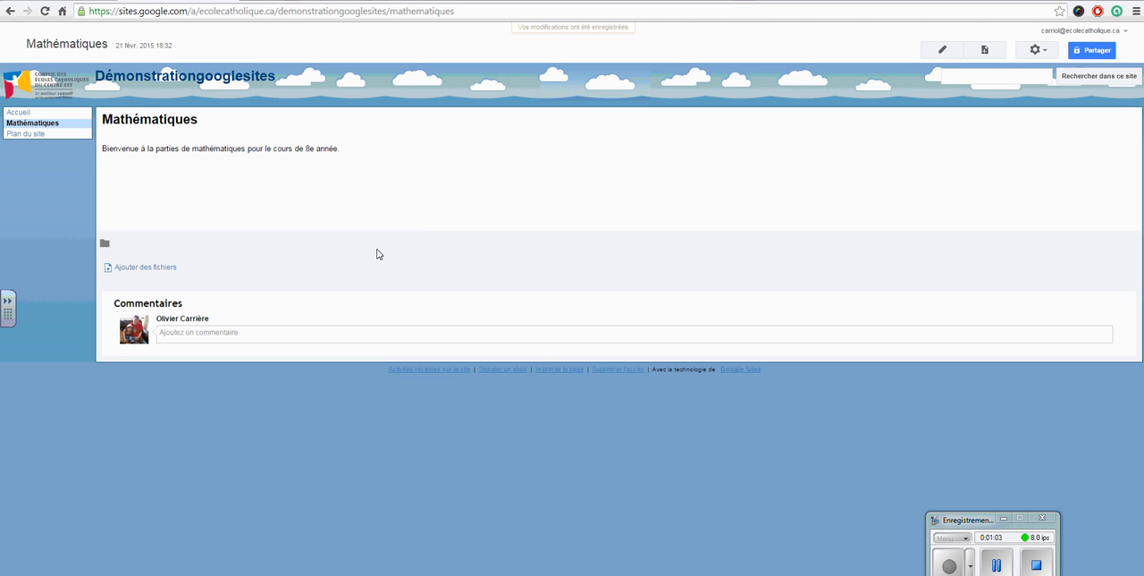
- Create a classic page named "01. Numération et sens du nombre" placed under the Mathématiques page
{"action": "left_click", "coordinate": [987, 50]}
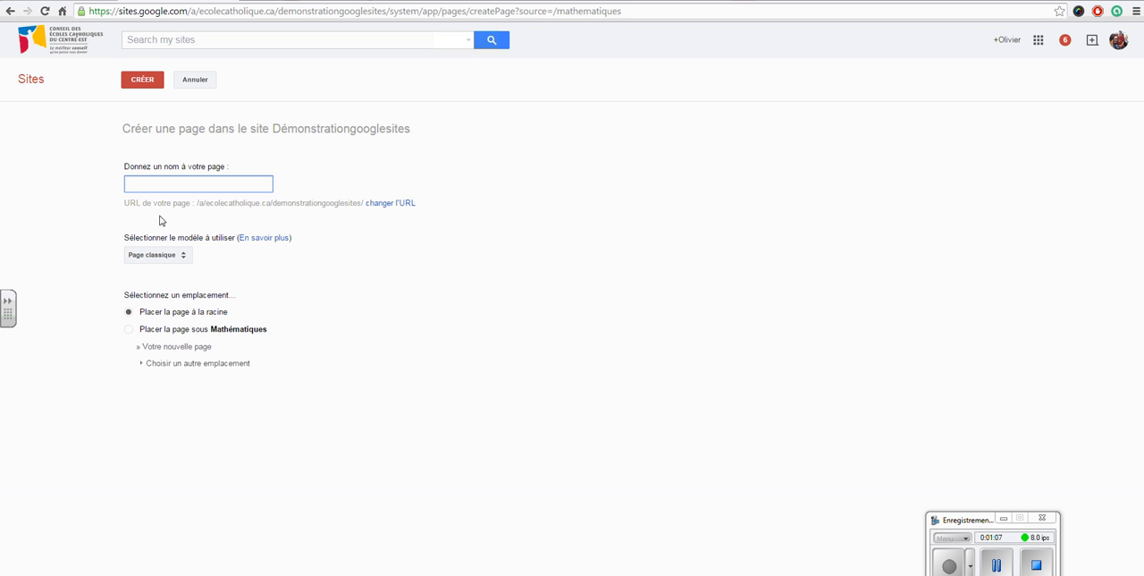
{"action": "type", "text": "Numération et sens du nombre"}
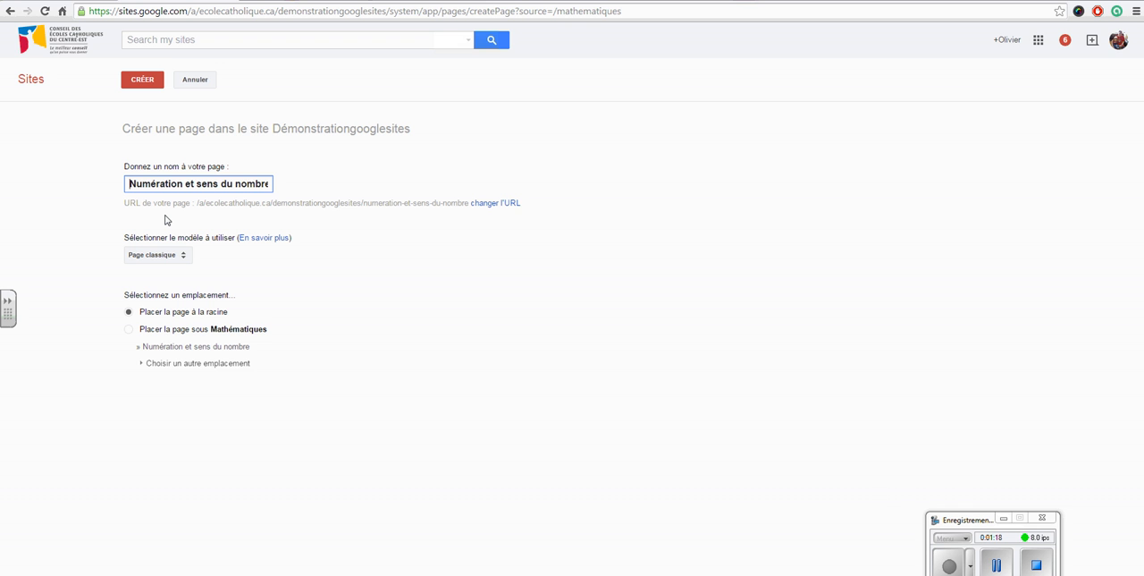
{"action": "type", "text": "01."}
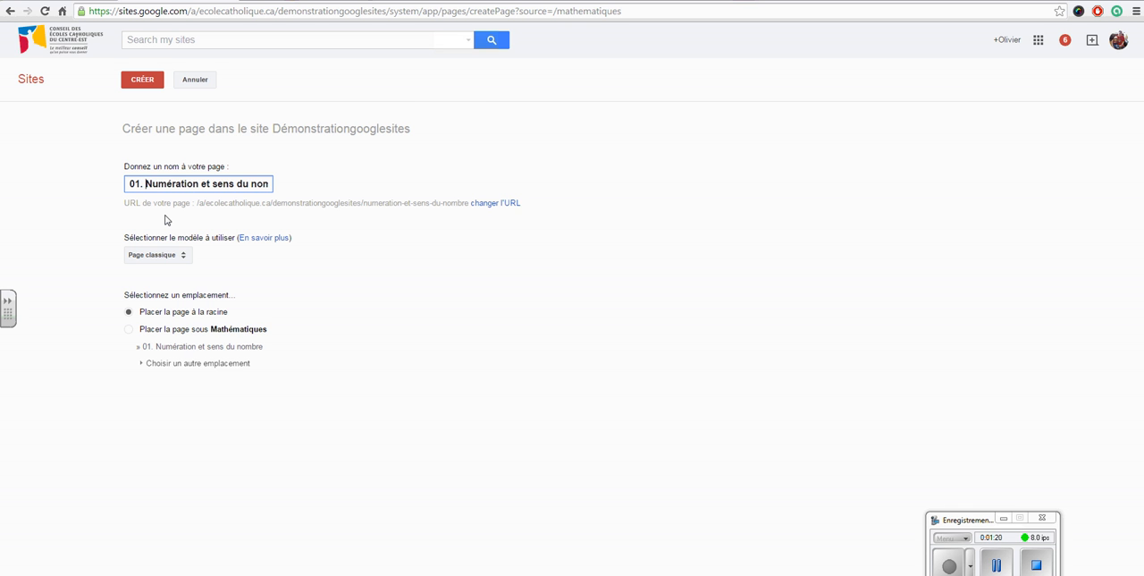
{"action": "key", "text": "End"}
{"action": "key", "text": "Home"}
{"action": "left_click", "coordinate": [130, 330]}
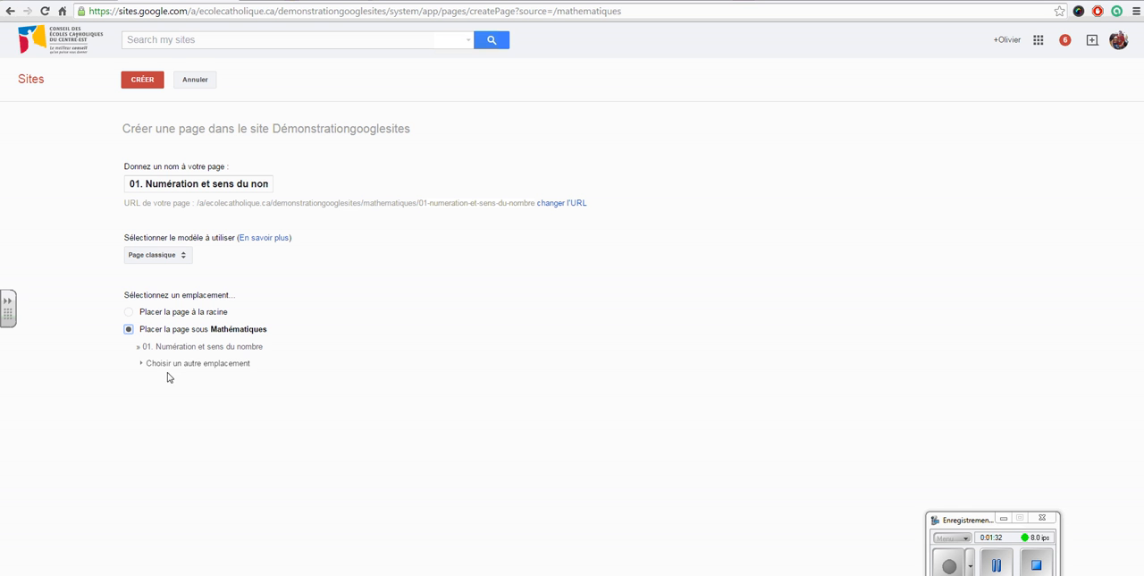
{"action": "left_click", "coordinate": [142, 83]}
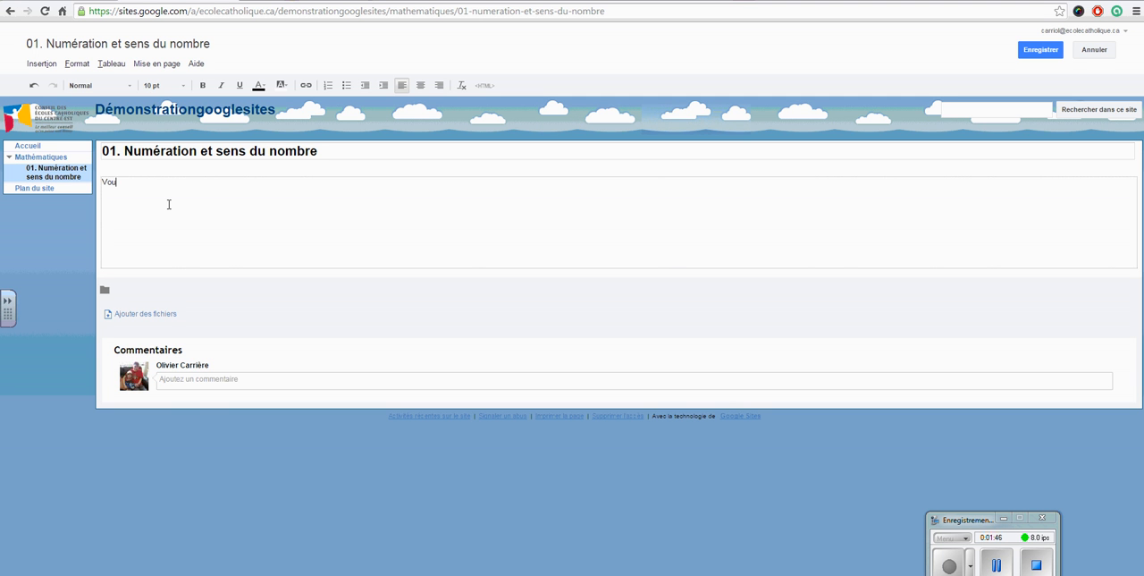
- Write "Vous pouvez accéder à tous vos corrigés, devoirs..." in the new subpage's body and save the page
{"action": "type", "text": "s pouvez accéder à tous vos corrigés, devoirs..."}
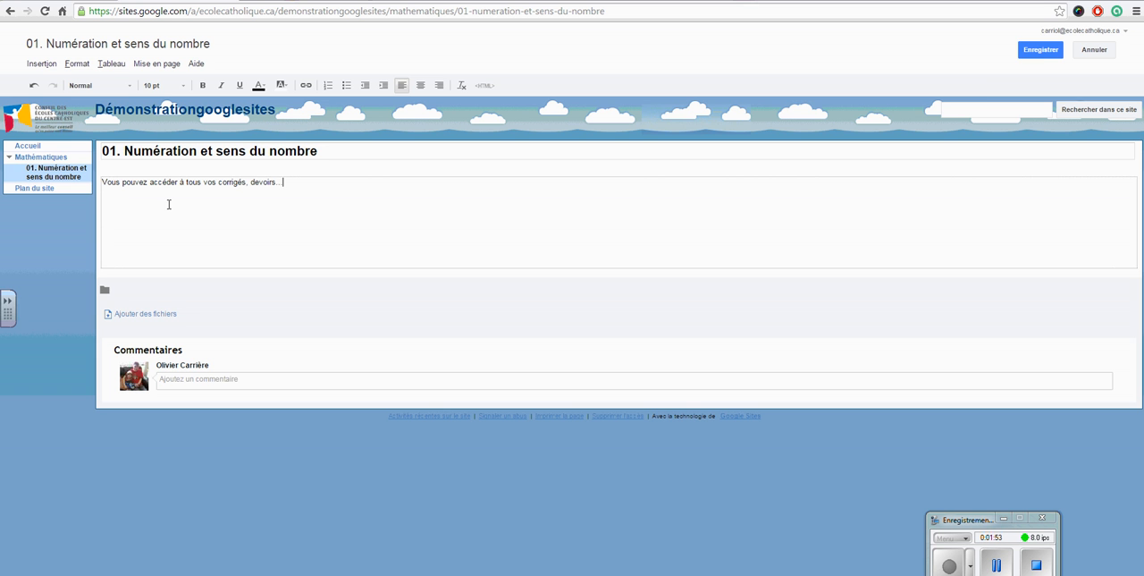
{"action": "left_click", "coordinate": [1041, 53]}
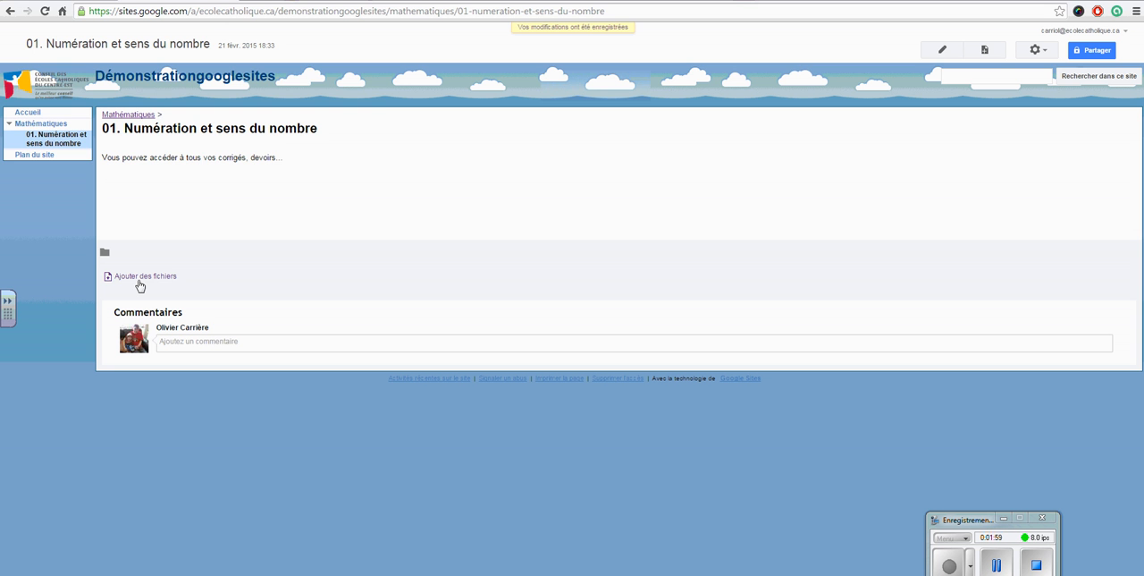
{"action": "left_click", "coordinate": [139, 279]}
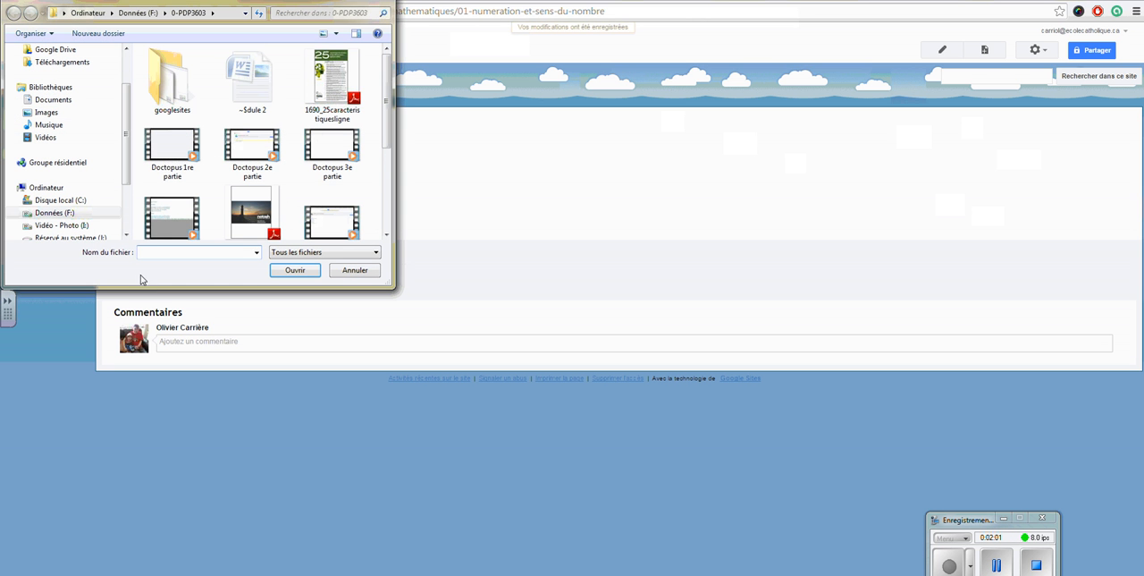
{"action": "left_click", "coordinate": [76, 215]}
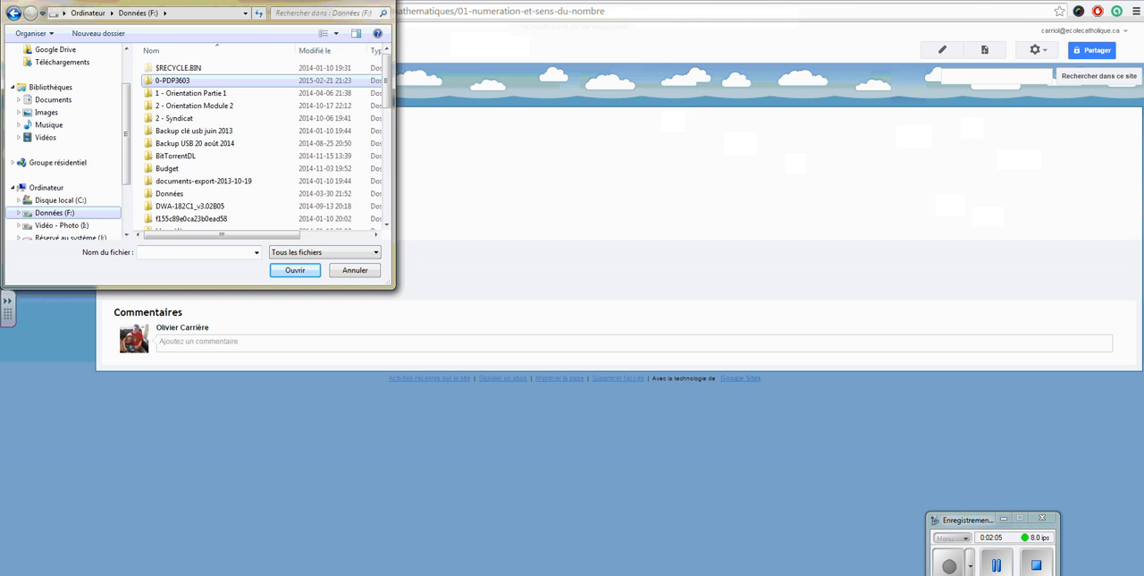
{"action": "left_click", "coordinate": [381, 1]}
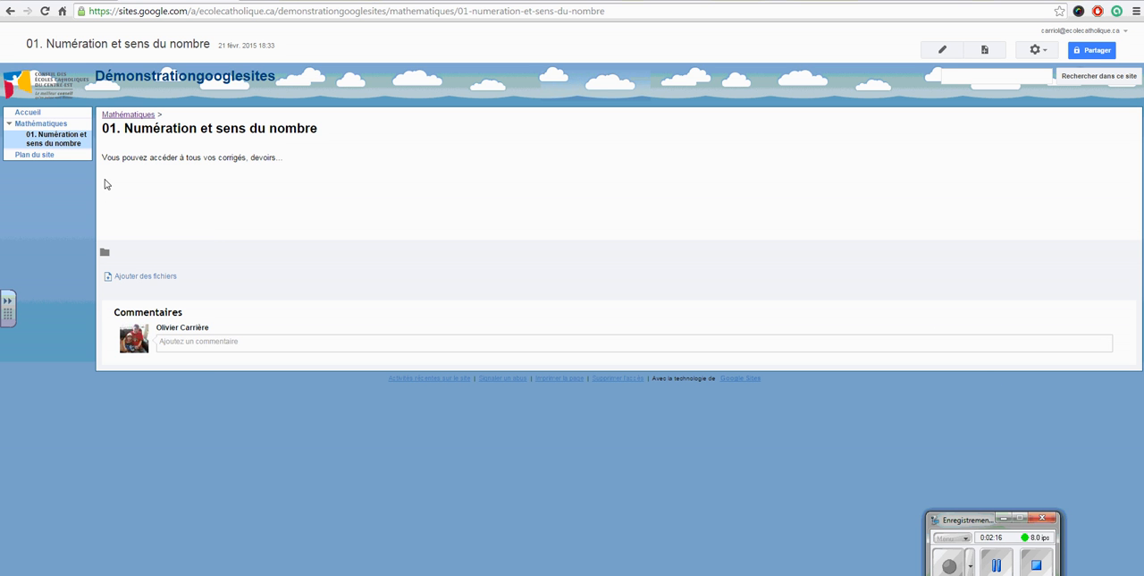
- Create a classic page named "Sciences" under "01. Numération et sens du nombre" and save it with an empty body
{"action": "left_click", "coordinate": [984, 49]}
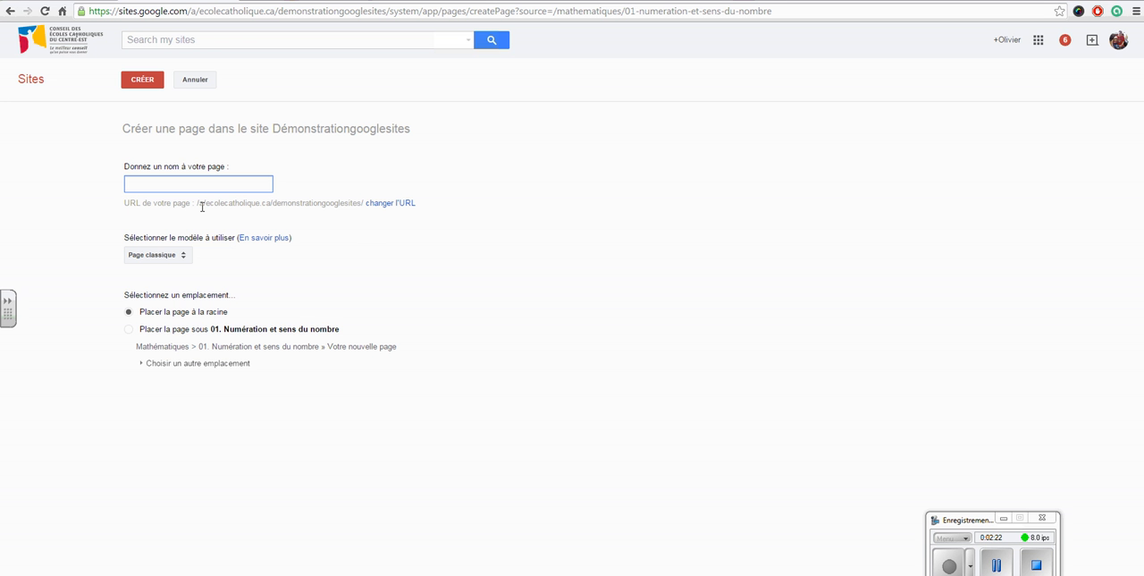
{"action": "type", "text": "Sciences"}
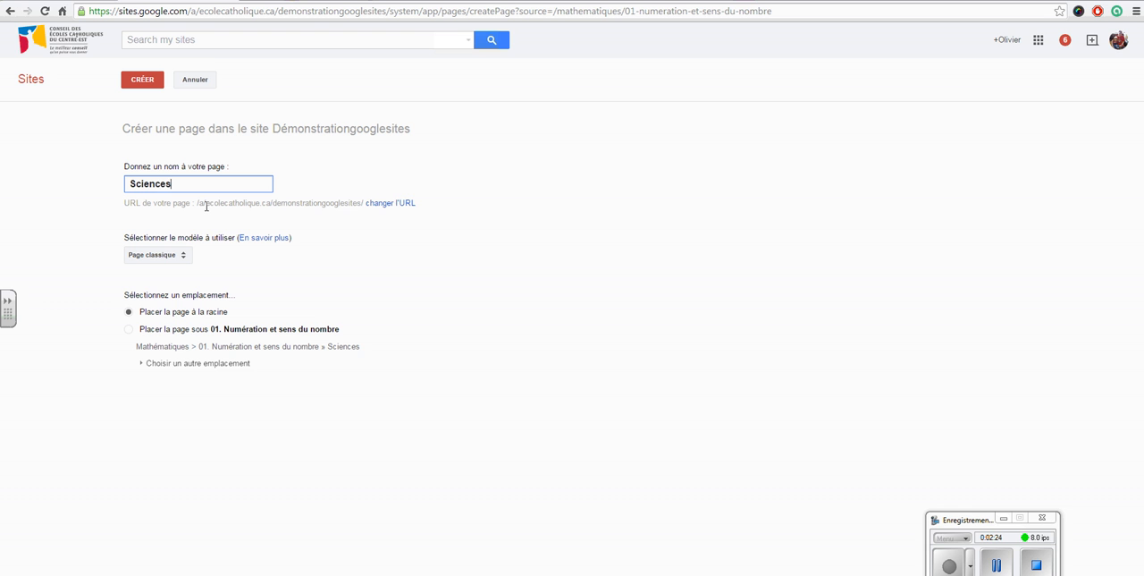
{"action": "left_click", "coordinate": [129, 331]}
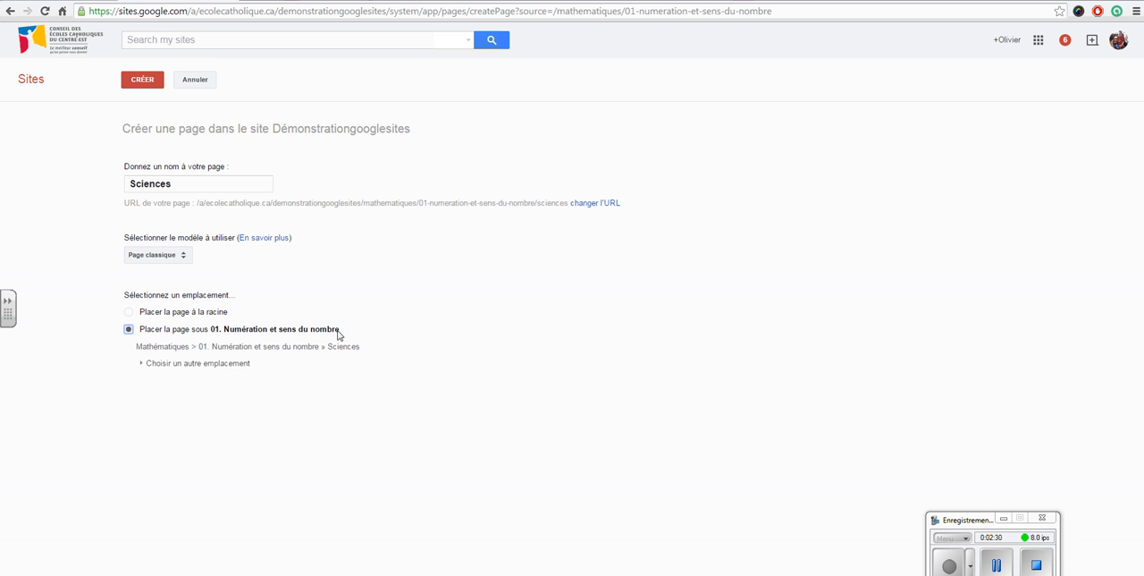
{"action": "left_click", "coordinate": [146, 89]}
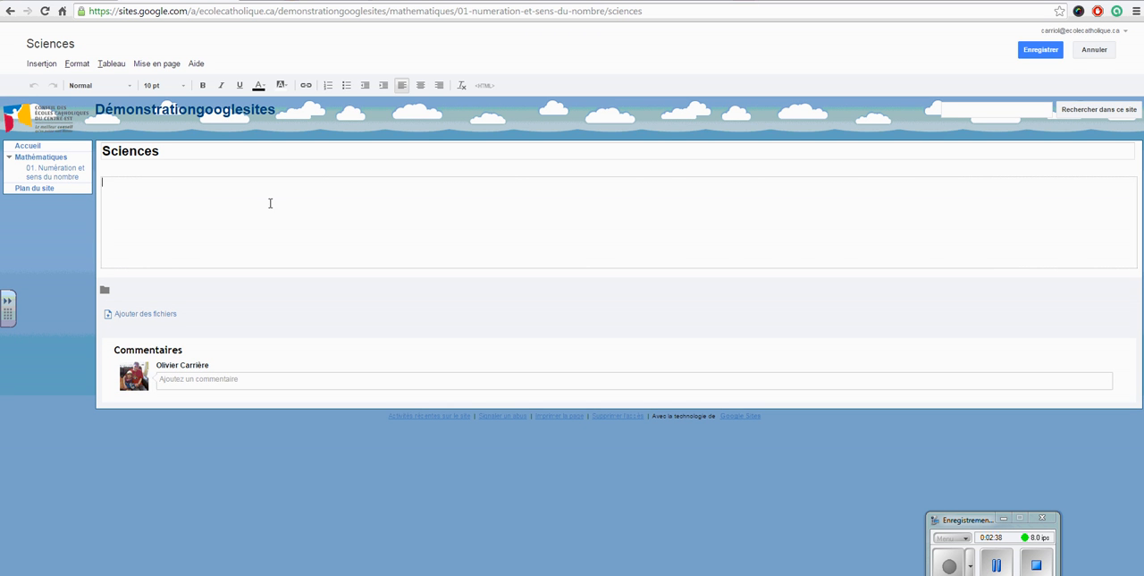
{"action": "key", "text": "ctrl+s"}
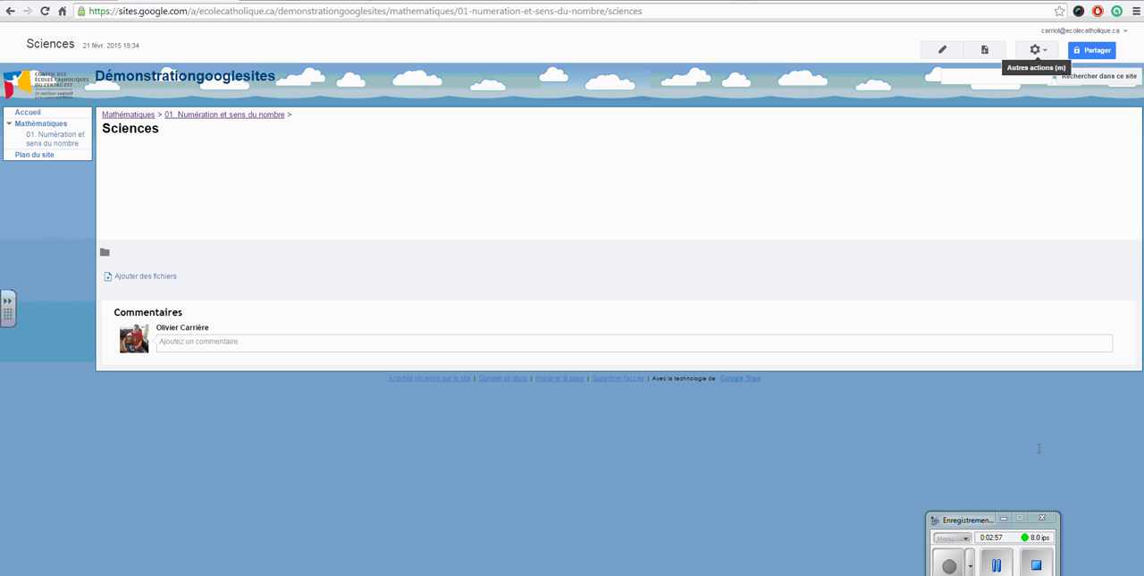
- Move the Sciences page to the site root in the site management page hierarchy, and return to the site
{"action": "left_click", "coordinate": [1051, 51]}
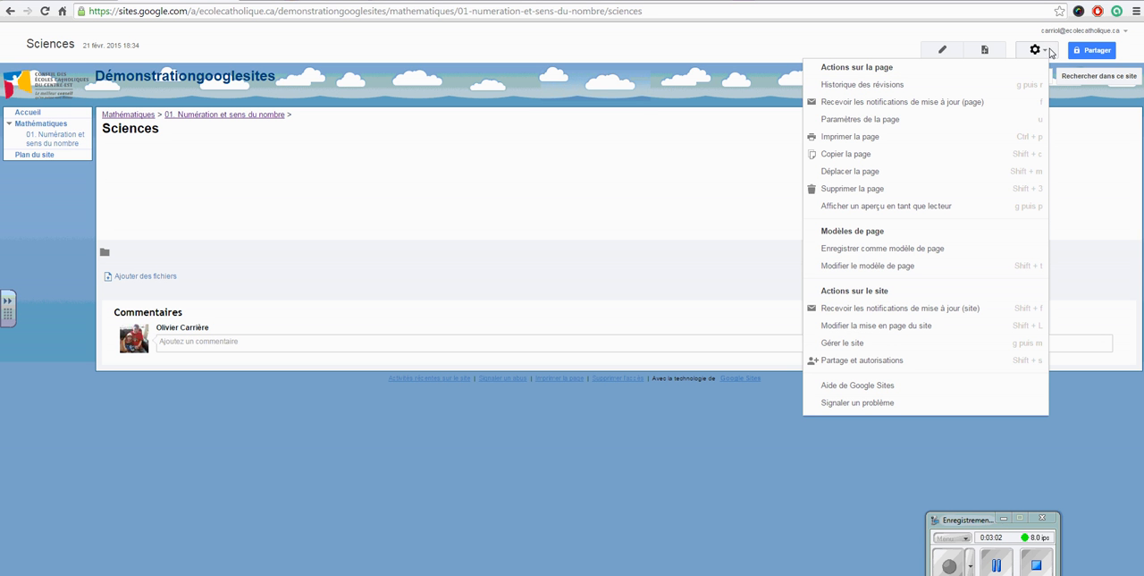
{"action": "left_click", "coordinate": [853, 347]}
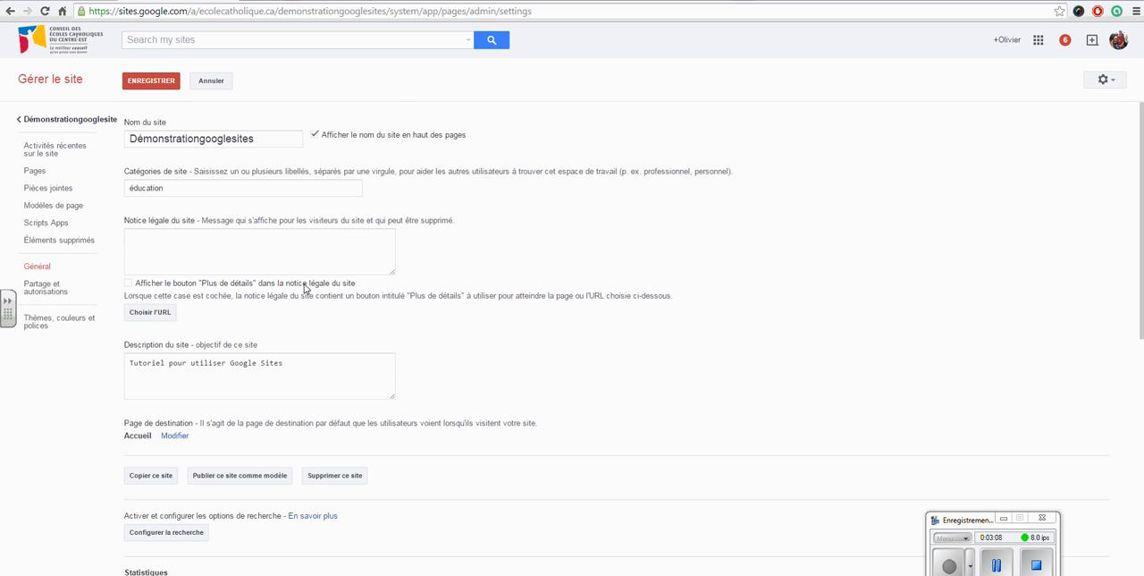
{"action": "scroll", "coordinate": [498, 331], "scroll_direction": "down", "scroll_amount": 3}
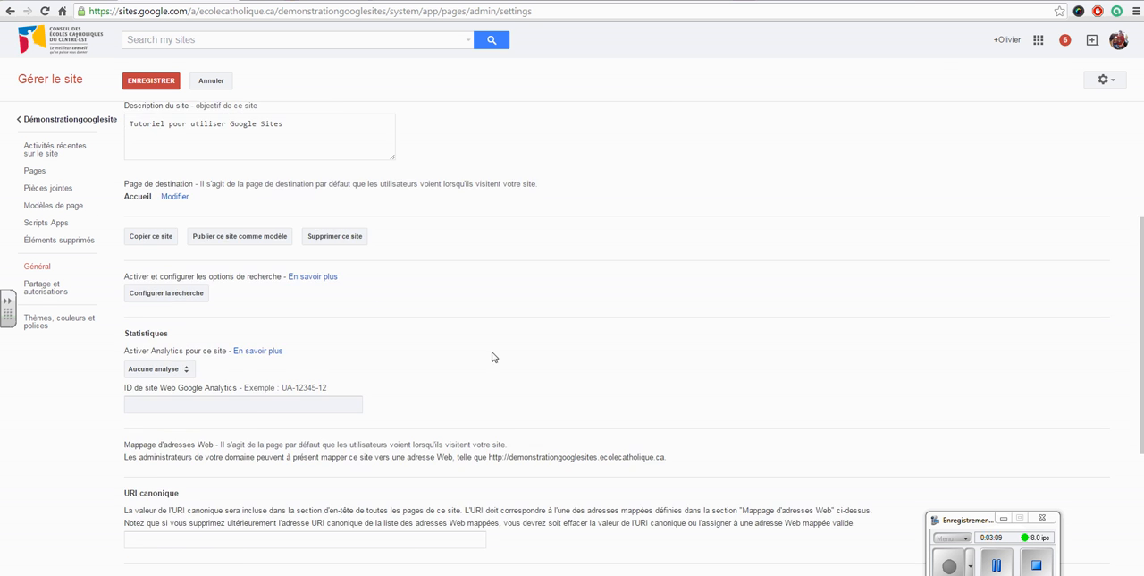
{"action": "scroll", "coordinate": [465, 351], "scroll_direction": "up", "scroll_amount": 3}
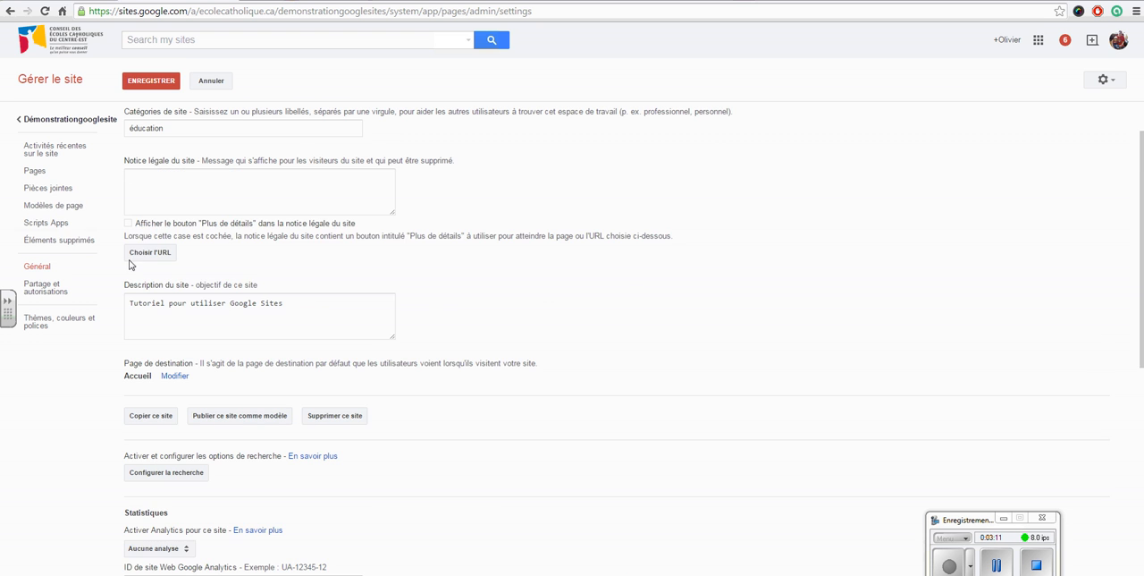
{"action": "left_click", "coordinate": [35, 172]}
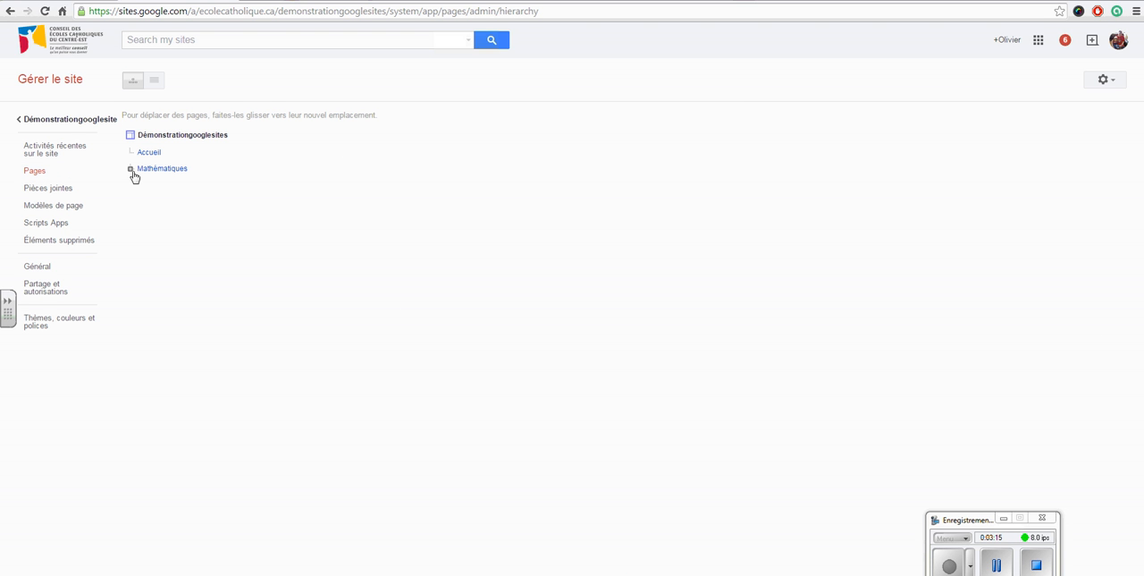
{"action": "left_click", "coordinate": [131, 170]}
{"action": "left_click", "coordinate": [140, 184]}
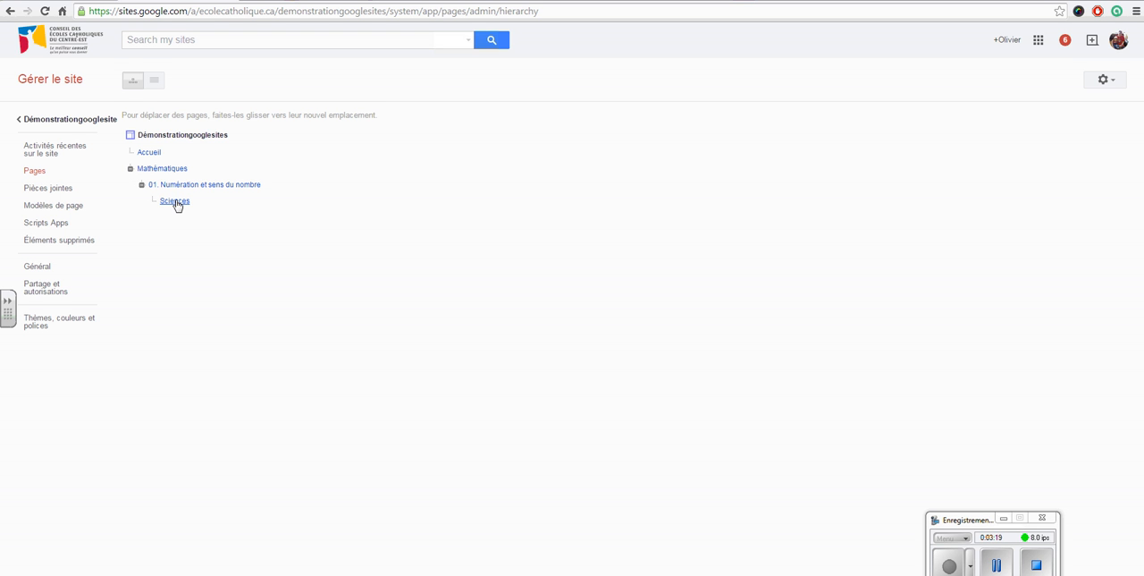
{"action": "left_click_drag", "start_coordinate": [174, 202], "coordinate": [143, 136]}
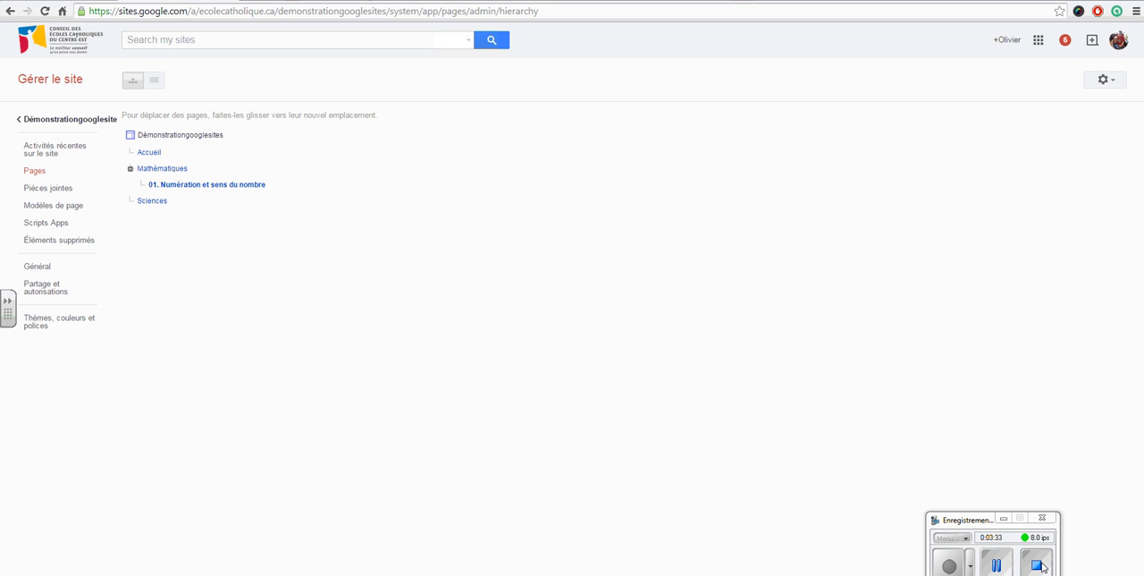
{"action": "left_click", "coordinate": [66, 121]}
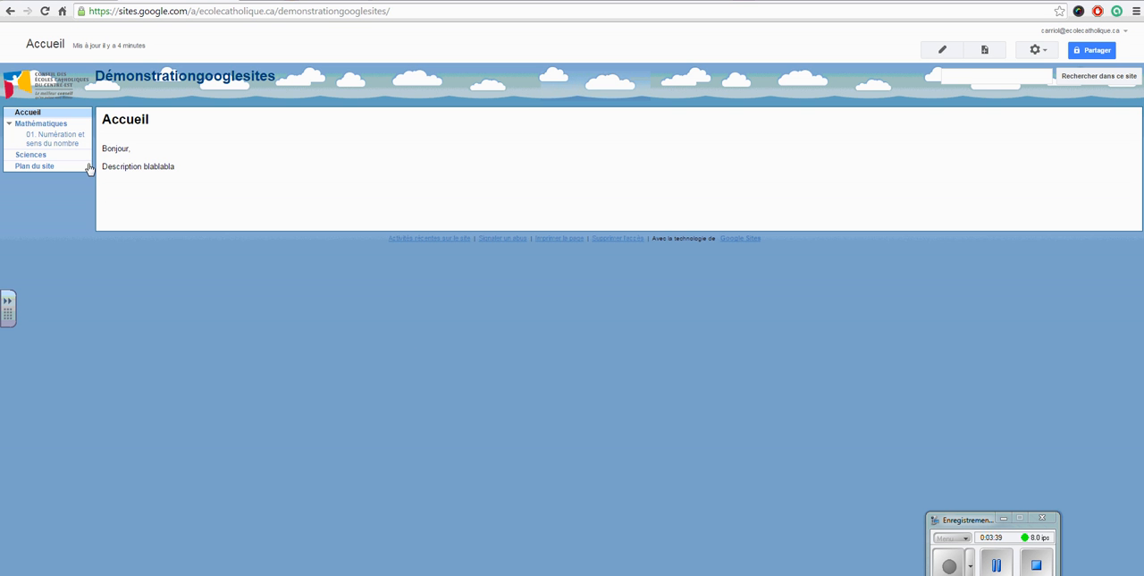